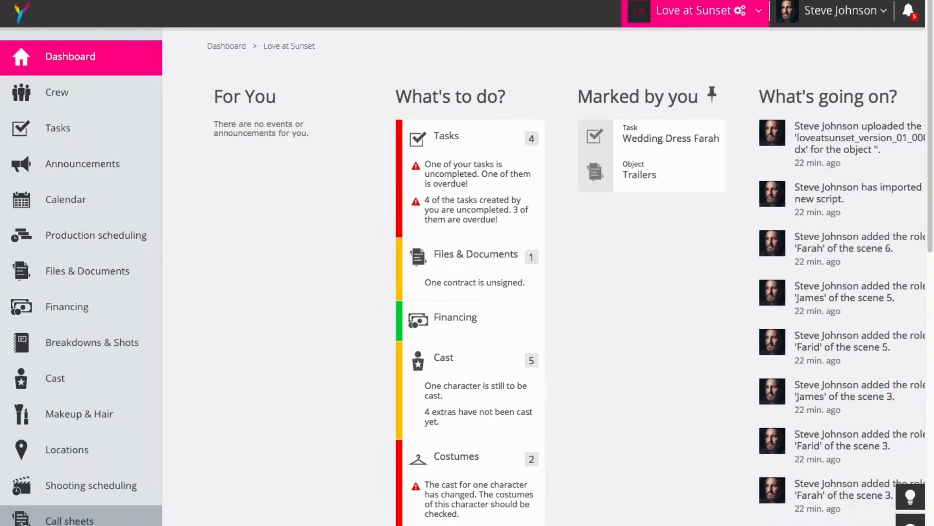
Step: Start a new call sheet that is not linked with a shooting day, keeping the date 01/02/2019
{"action": "left_click", "coordinate": [22, 521]}
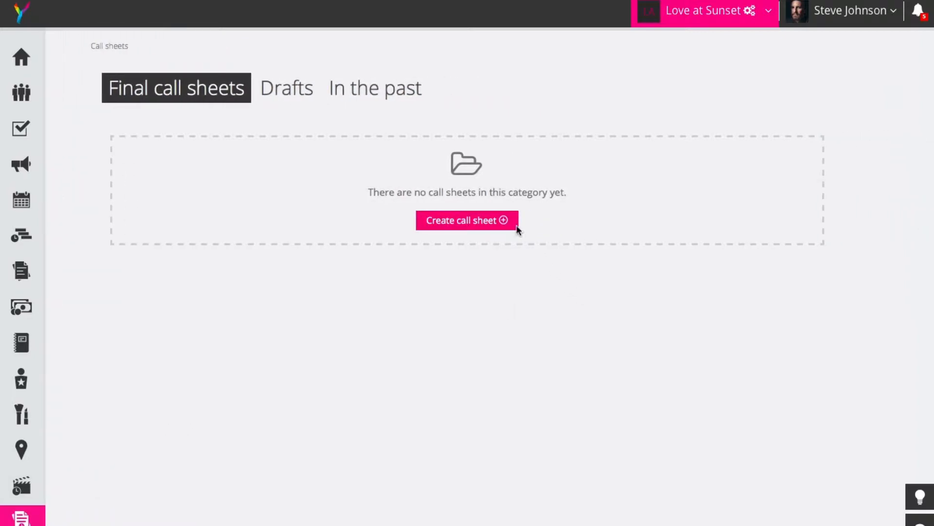
{"action": "left_click", "coordinate": [496, 223]}
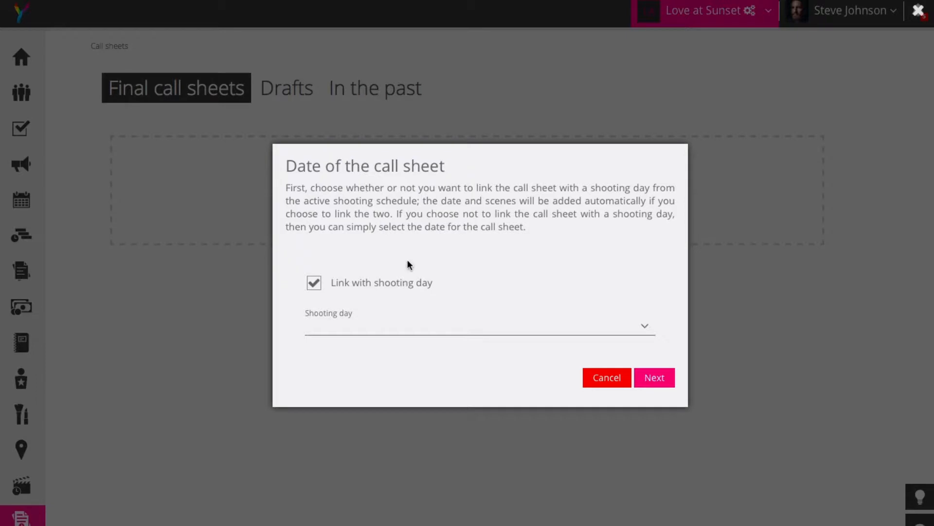
{"action": "left_click", "coordinate": [315, 286]}
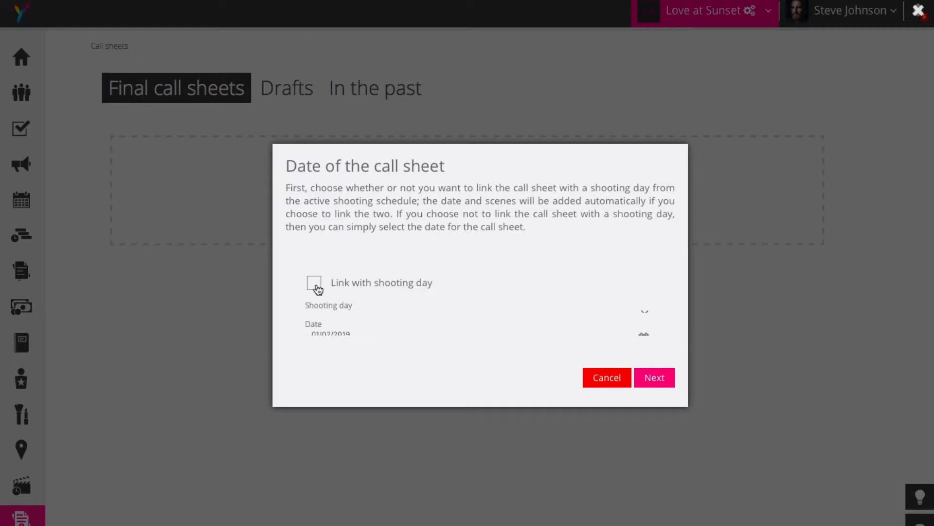
{"action": "left_click", "coordinate": [664, 382]}
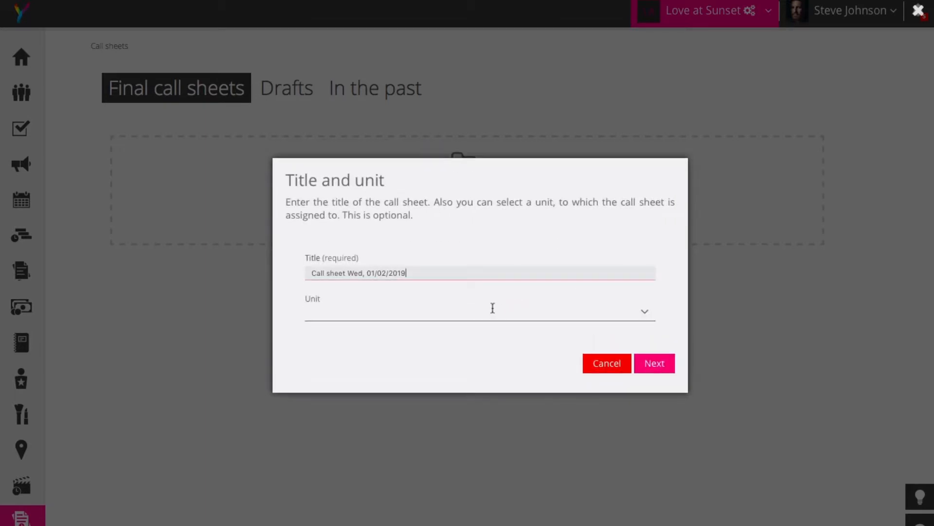
Step: Assign the call sheet to First Unit and create it from the File upload template
{"action": "left_click", "coordinate": [450, 315]}
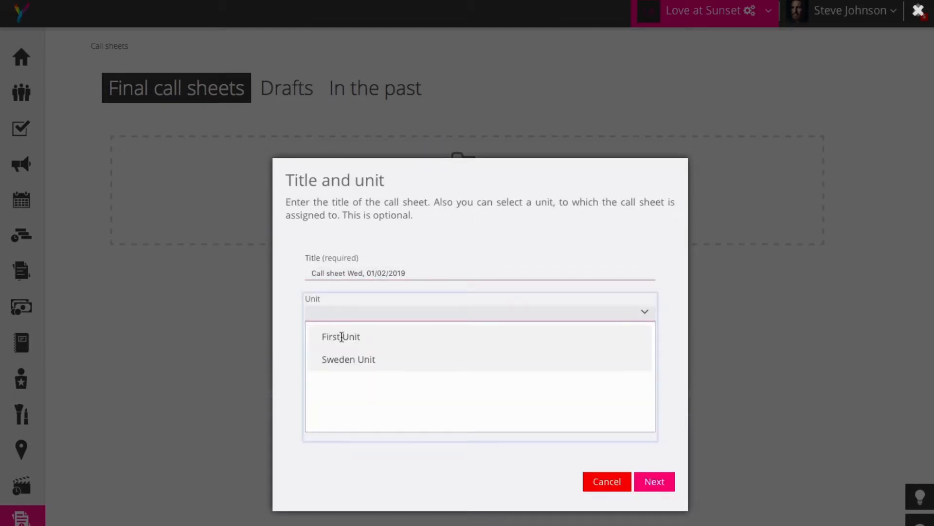
{"action": "left_click", "coordinate": [358, 236]}
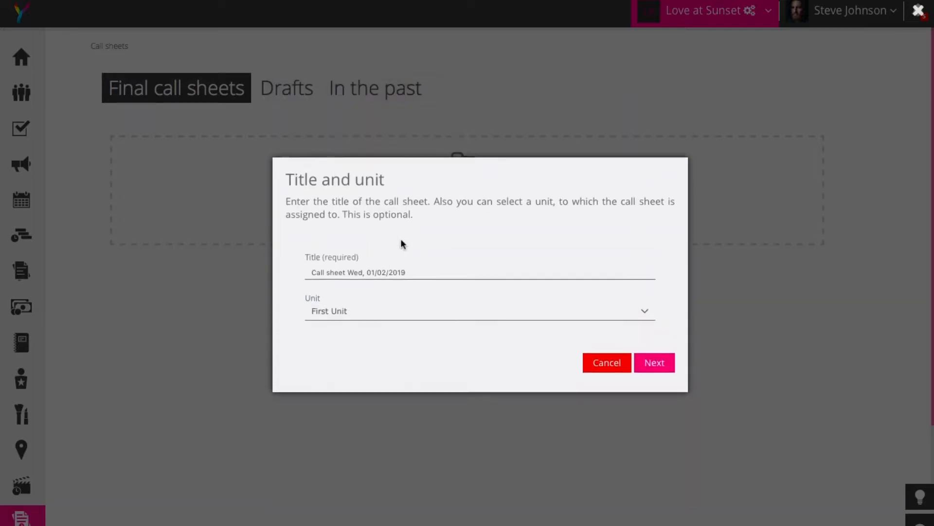
{"action": "left_click", "coordinate": [656, 369]}
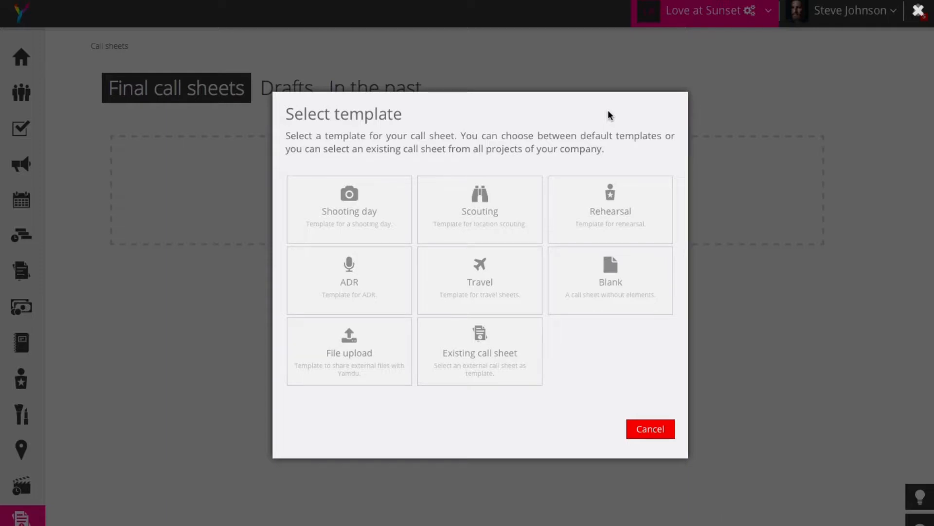
{"action": "left_click", "coordinate": [363, 355]}
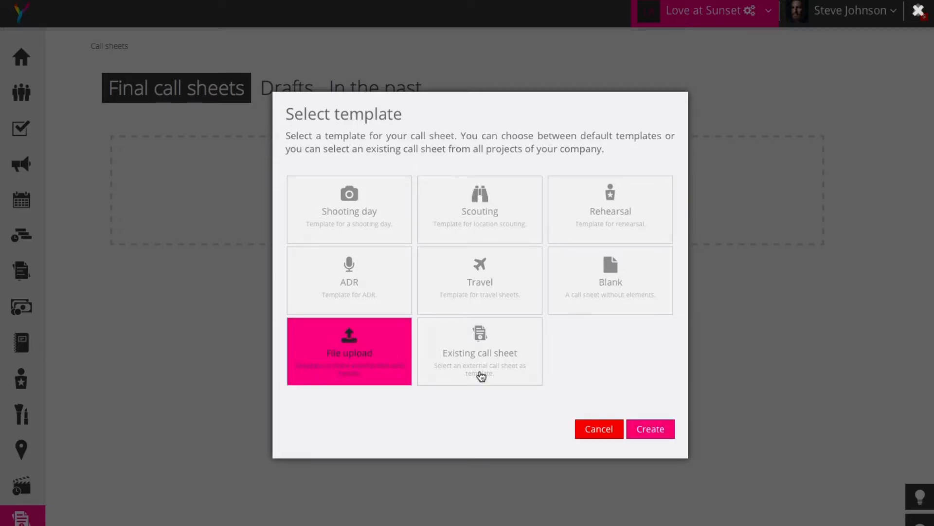
{"action": "left_click", "coordinate": [661, 431]}
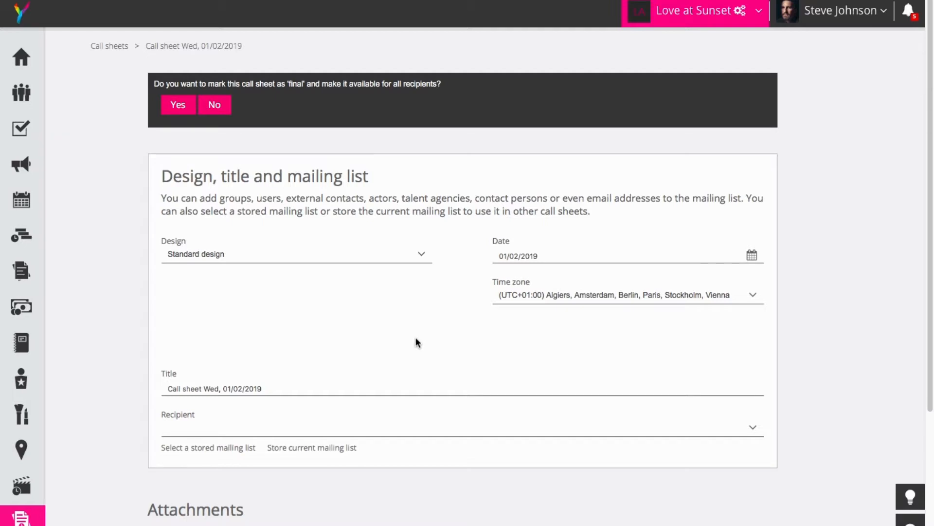
Step: Attach the Demo Project call sheet PDF from the Desktop to the new call sheet
{"action": "scroll", "coordinate": [416, 337], "scroll_direction": "down", "scroll_amount": 4}
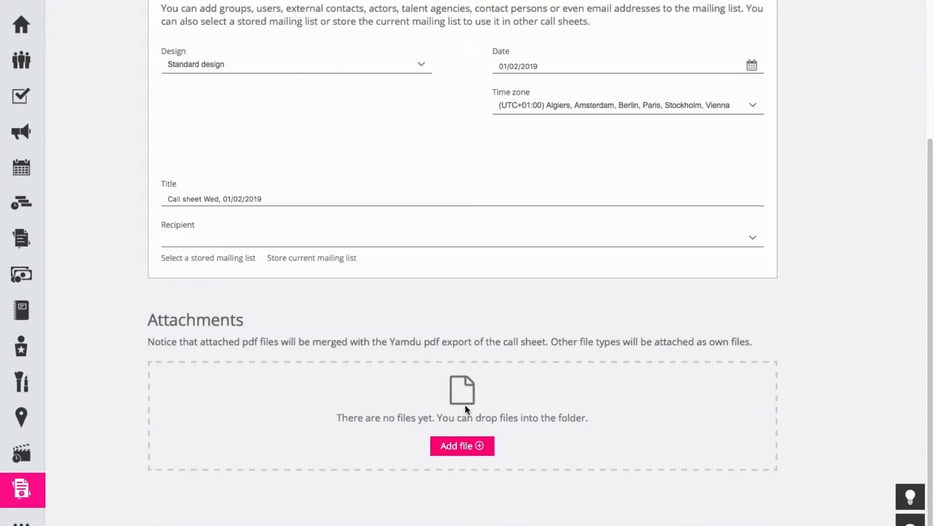
{"action": "left_click", "coordinate": [468, 447]}
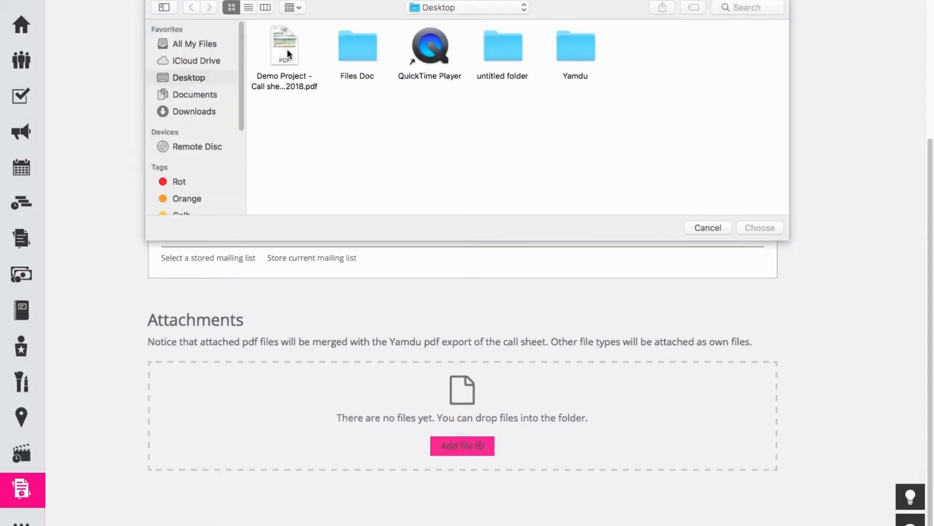
{"action": "left_click", "coordinate": [289, 54]}
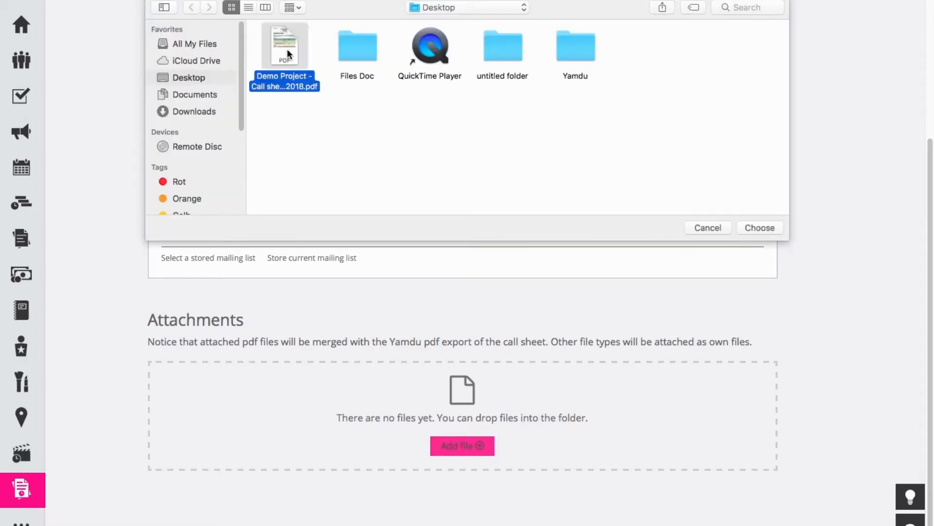
{"action": "left_click", "coordinate": [756, 227]}
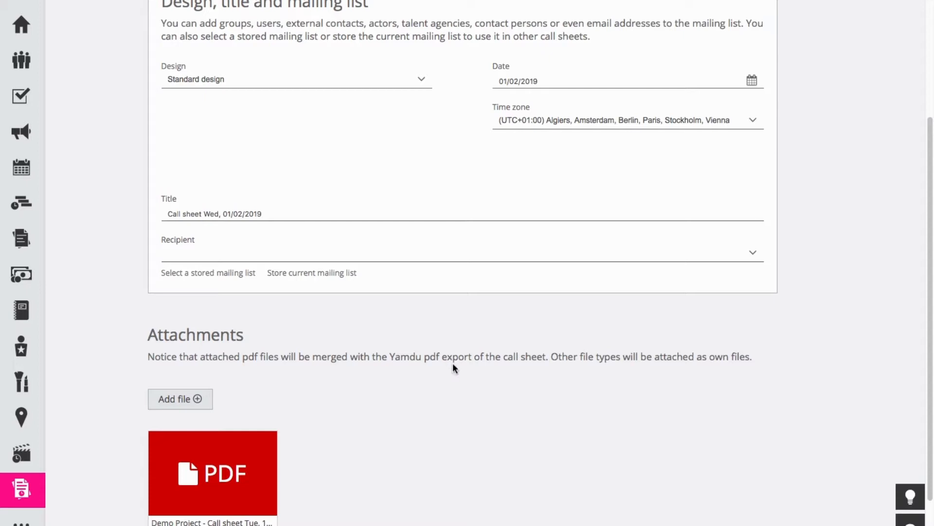
Step: Add the line producer from the Production crew as recipient of the call sheet
{"action": "scroll", "coordinate": [455, 302], "scroll_direction": "up", "scroll_amount": 2}
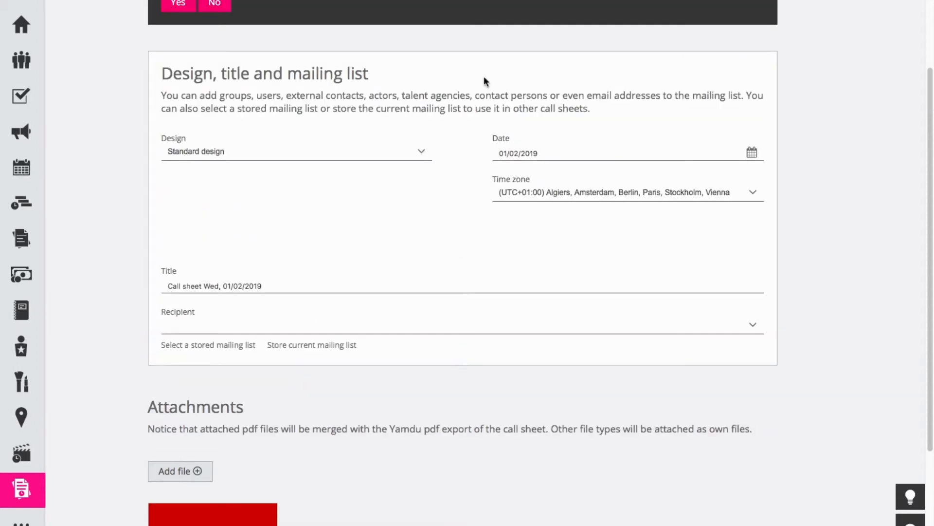
{"action": "scroll", "coordinate": [393, 315], "scroll_direction": "up", "scroll_amount": 2}
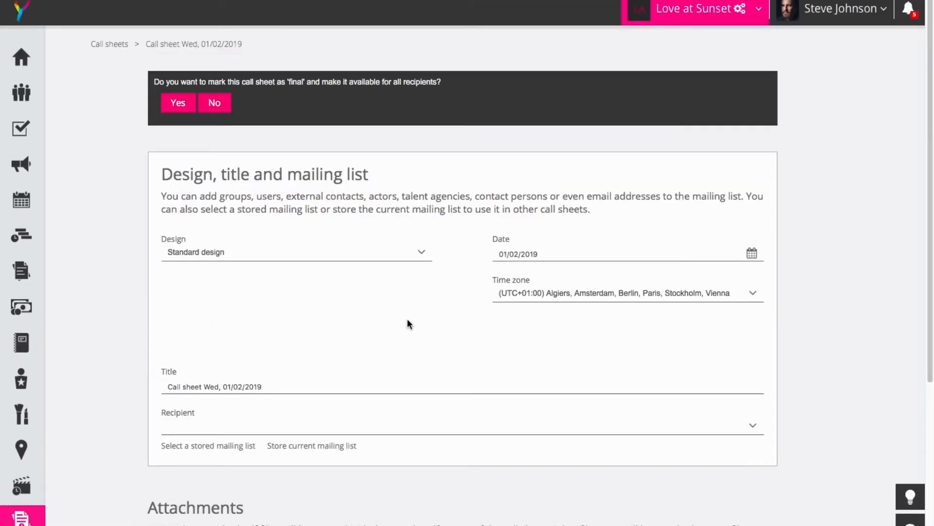
{"action": "left_click", "coordinate": [173, 415]}
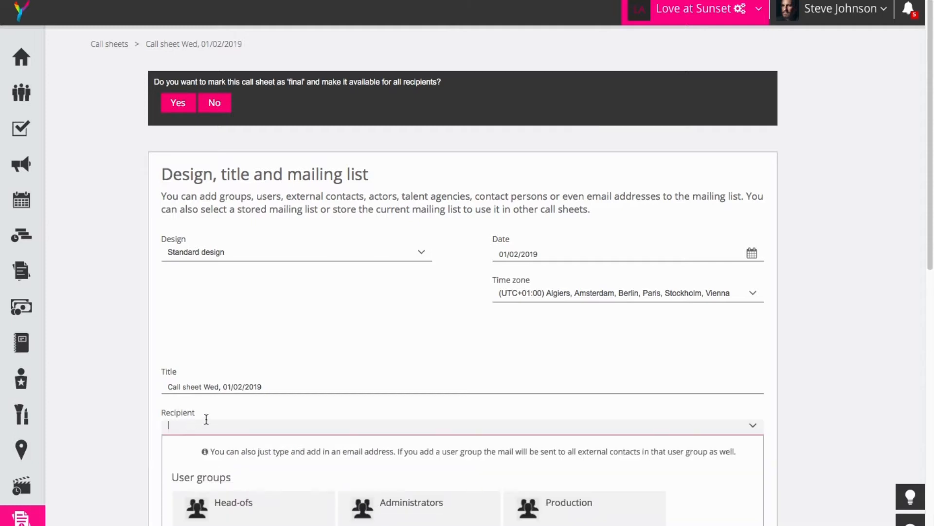
{"action": "scroll", "coordinate": [443, 366], "scroll_direction": "down", "scroll_amount": 2}
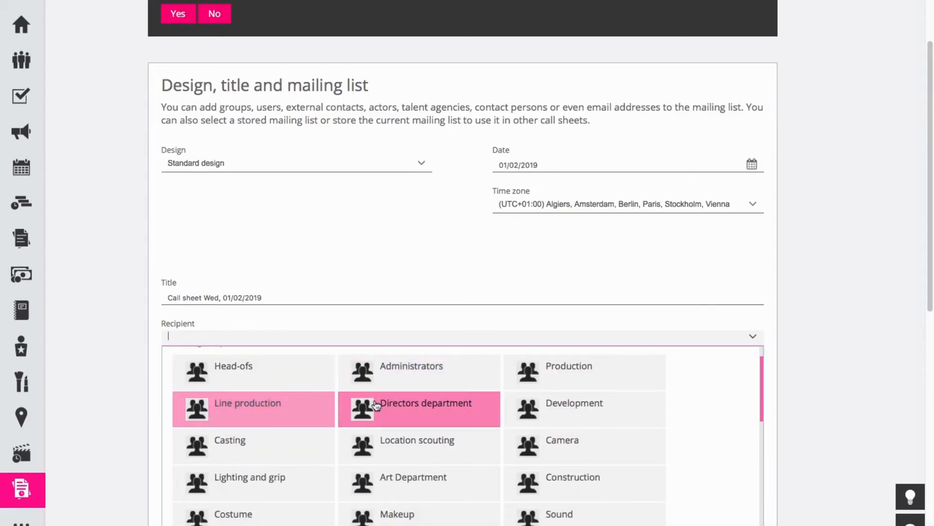
{"action": "scroll", "coordinate": [480, 440], "scroll_direction": "down", "scroll_amount": 8}
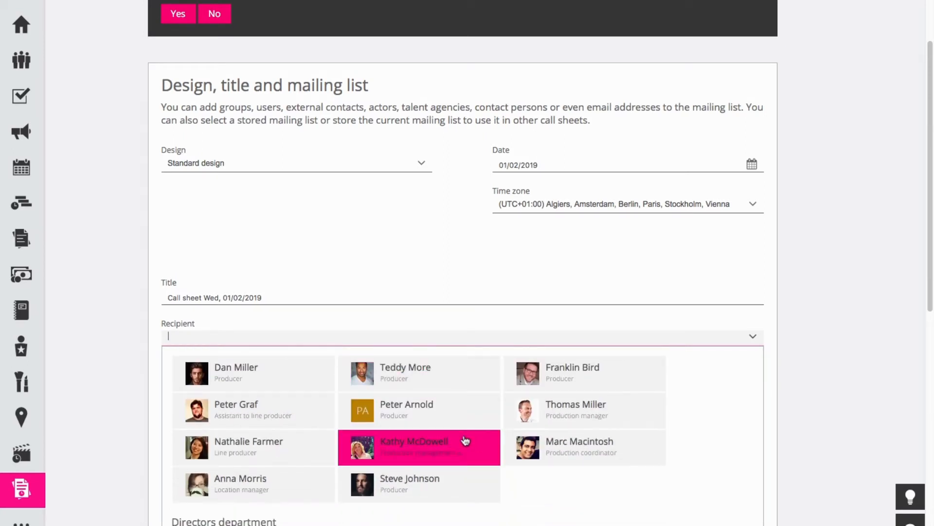
{"action": "scroll", "coordinate": [467, 441], "scroll_direction": "up", "scroll_amount": 1}
{"action": "scroll", "coordinate": [464, 438], "scroll_direction": "down", "scroll_amount": 1}
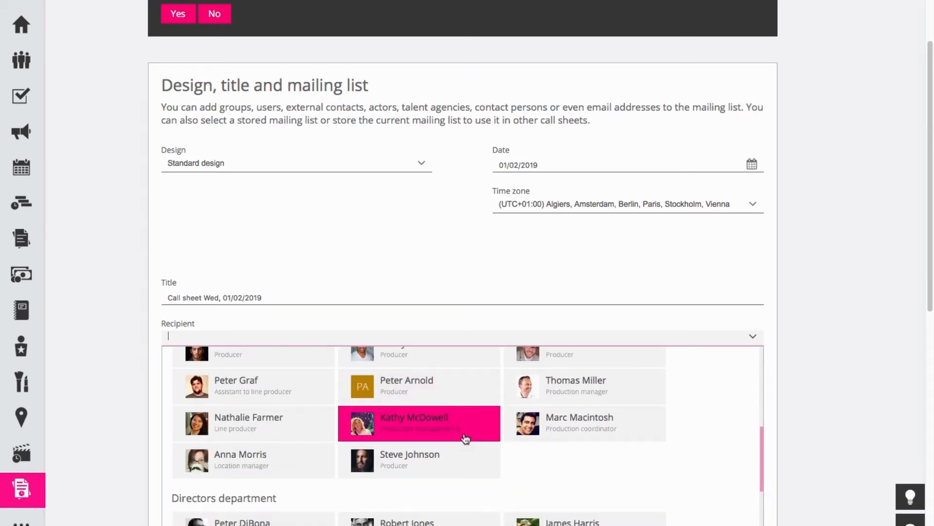
{"action": "scroll", "coordinate": [466, 439], "scroll_direction": "down", "scroll_amount": 2}
{"action": "scroll", "coordinate": [466, 438], "scroll_direction": "down", "scroll_amount": 3}
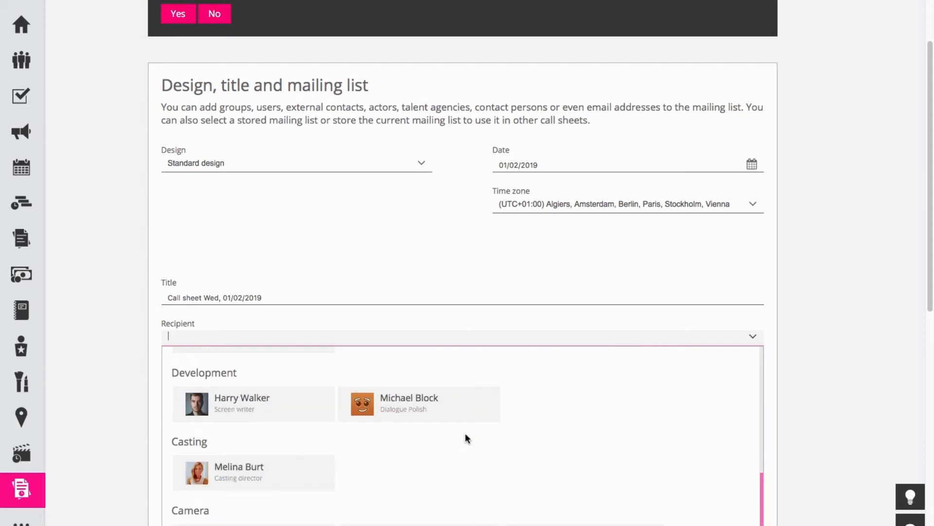
{"action": "scroll", "coordinate": [466, 438], "scroll_direction": "up", "scroll_amount": 4}
{"action": "scroll", "coordinate": [465, 438], "scroll_direction": "up", "scroll_amount": 1}
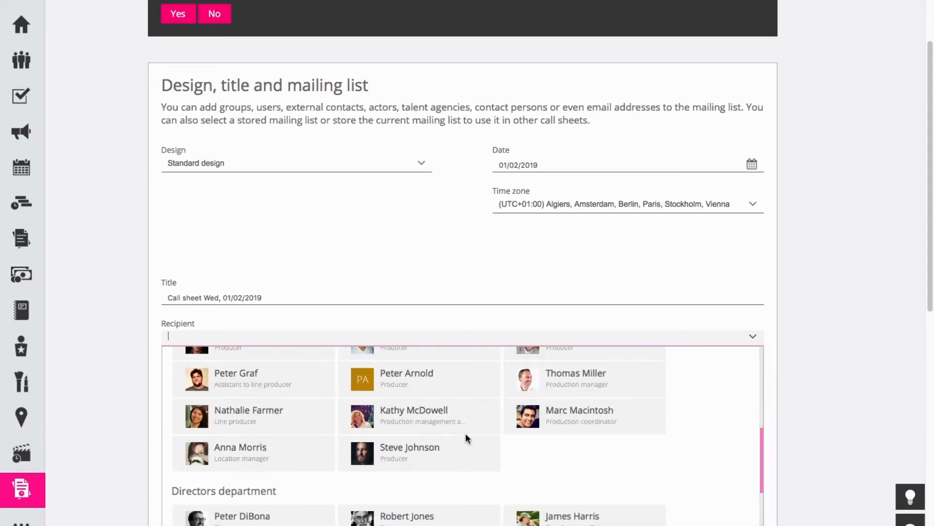
{"action": "scroll", "coordinate": [467, 439], "scroll_direction": "up", "scroll_amount": 1}
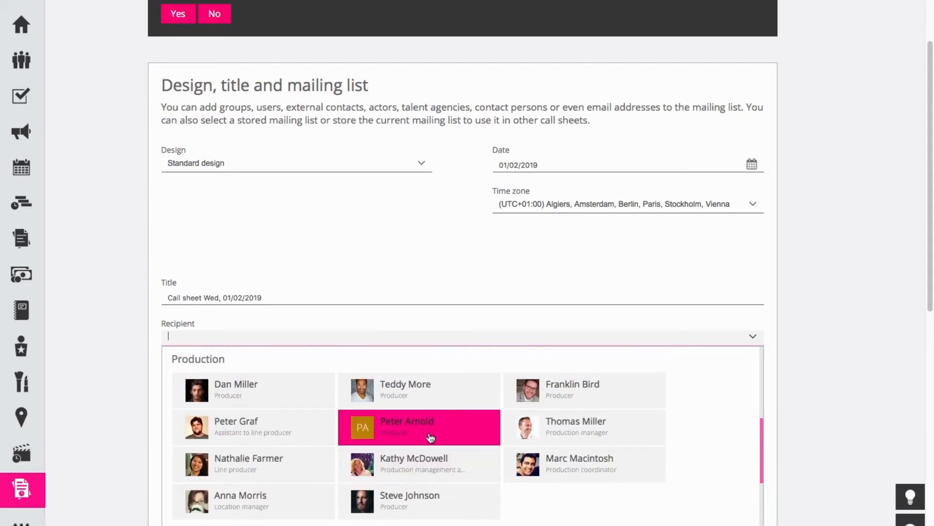
{"action": "left_click", "coordinate": [296, 470]}
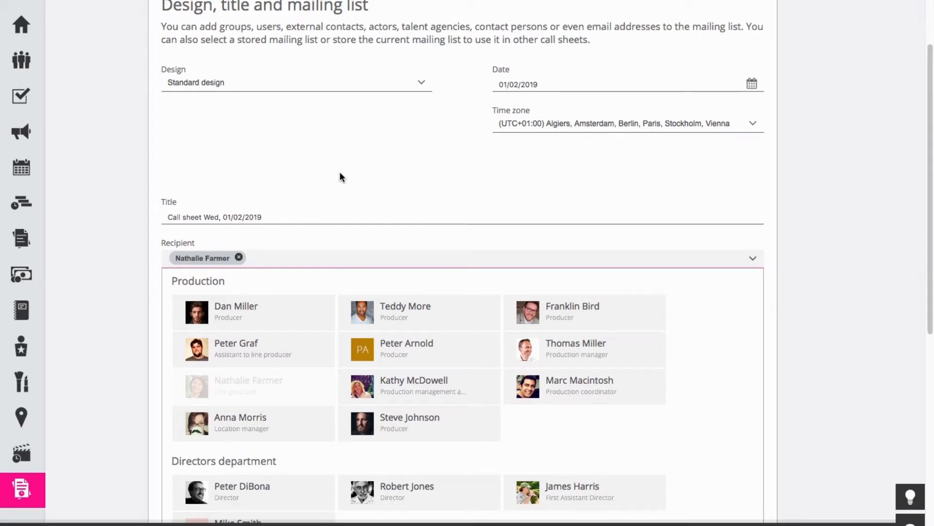
{"action": "left_click", "coordinate": [516, 193]}
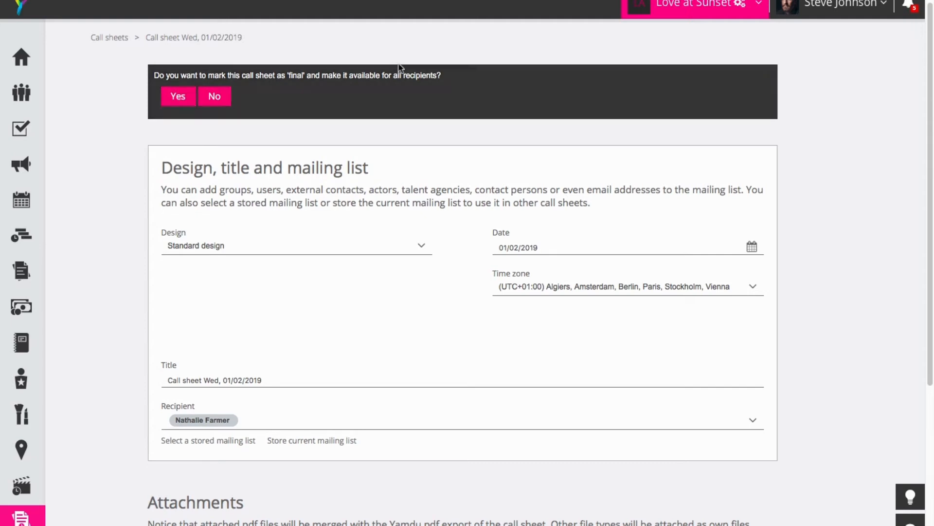
Step: Finalize the call sheet with email delivery to all recipients and open its detailed sending report
{"action": "left_click", "coordinate": [176, 98]}
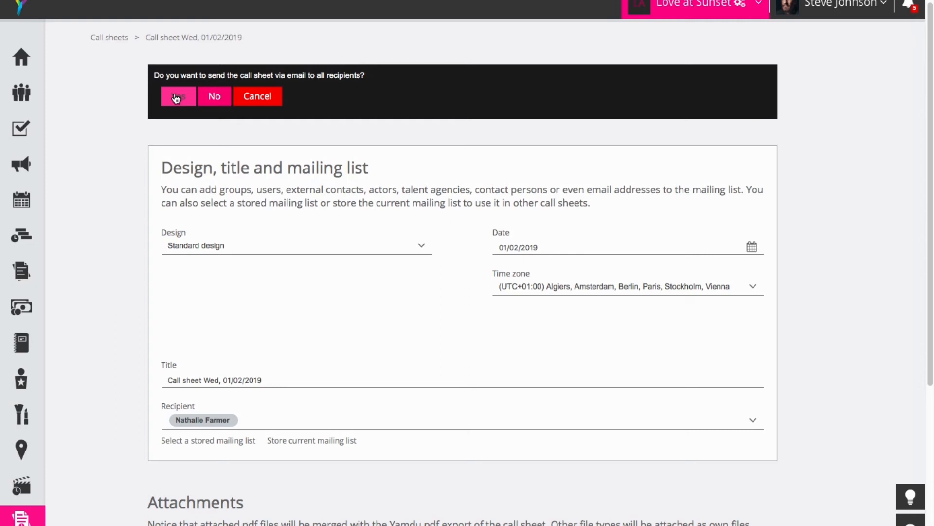
{"action": "left_click", "coordinate": [177, 97]}
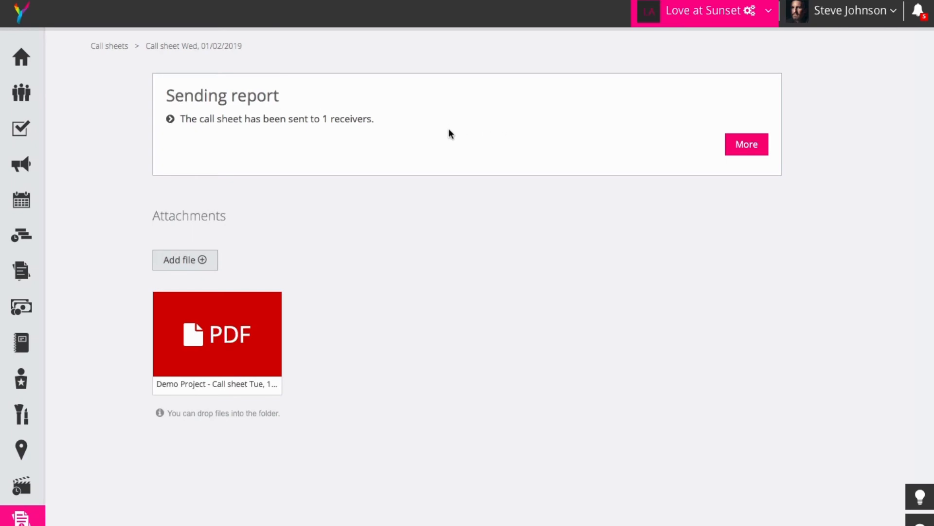
{"action": "left_click", "coordinate": [748, 145]}
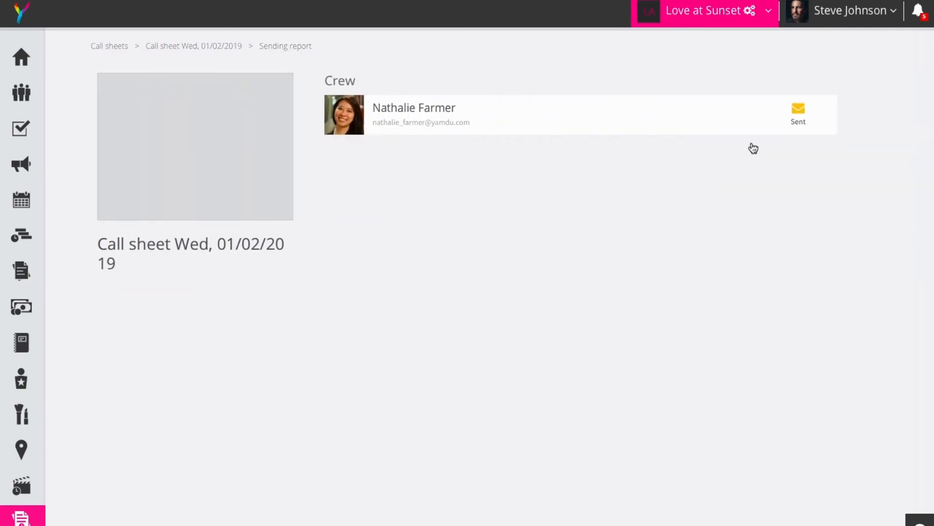